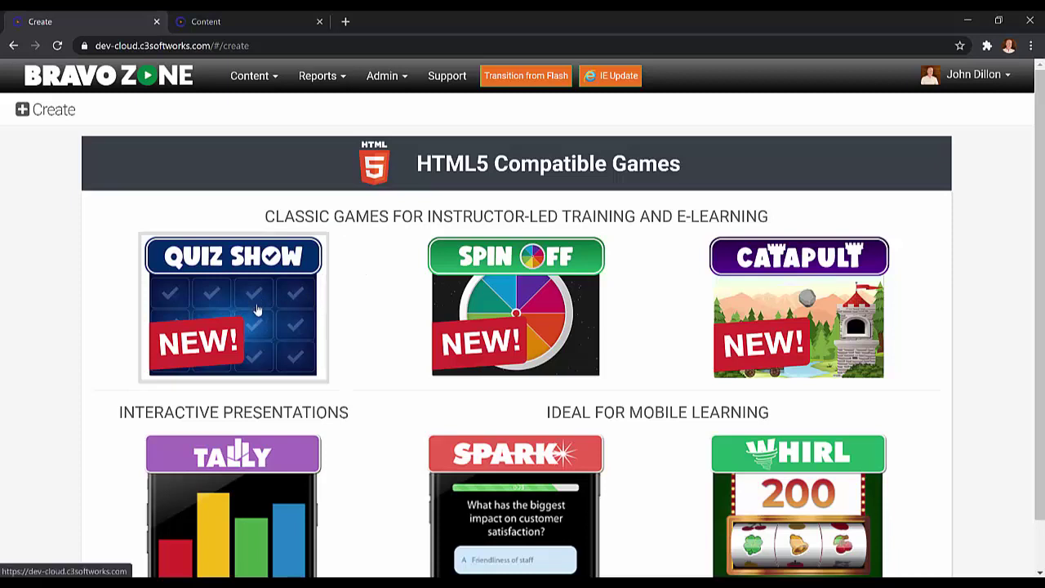
Start a new Quiz Show game titled "Introduction Pt1" in Instructor-led mode.
{"action": "left_click", "coordinate": [257, 308]}
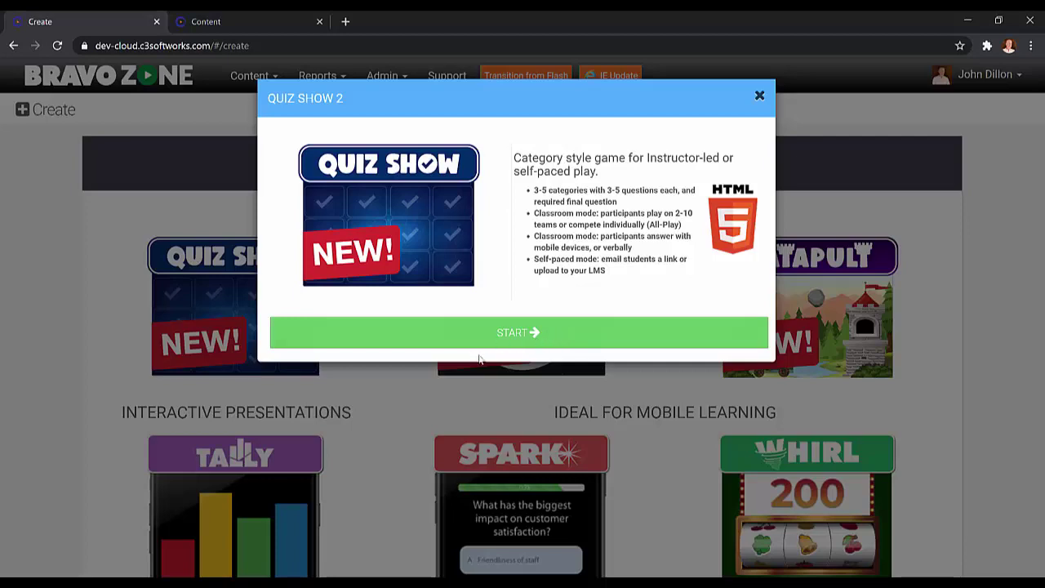
{"action": "left_click", "coordinate": [527, 334]}
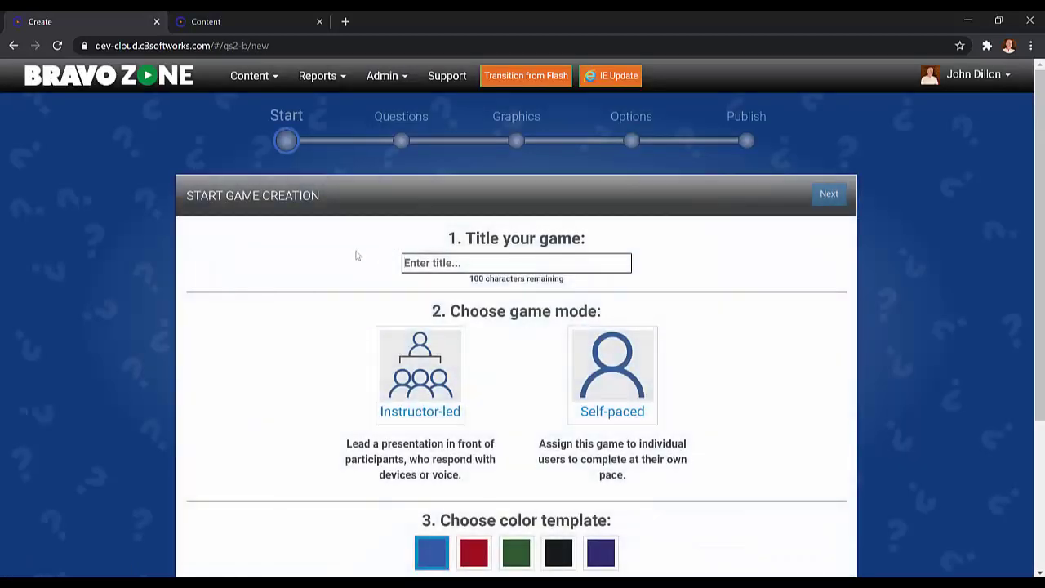
{"action": "left_click", "coordinate": [421, 264]}
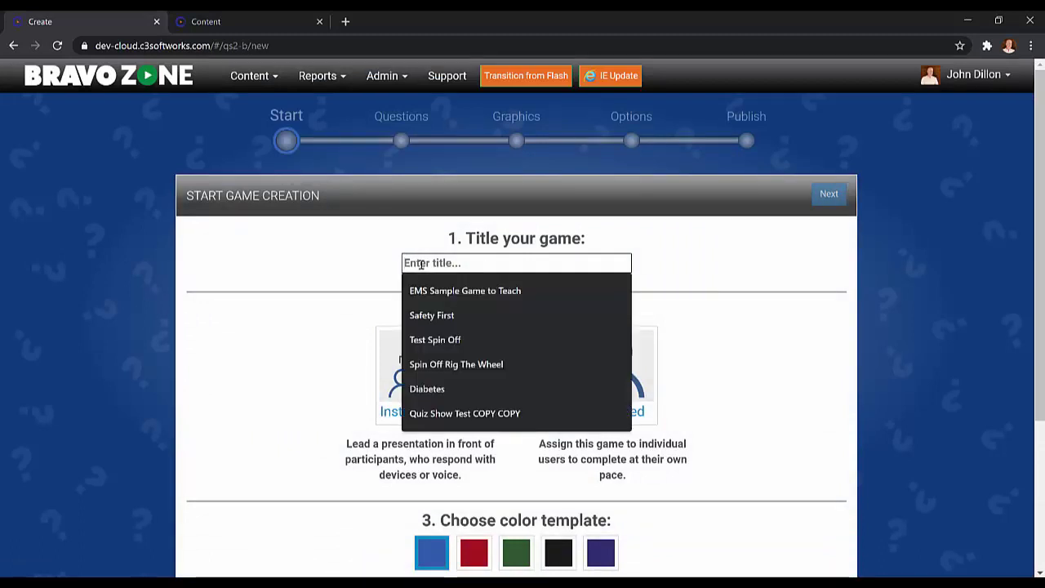
{"action": "type", "text": "Introduction Pt1"}
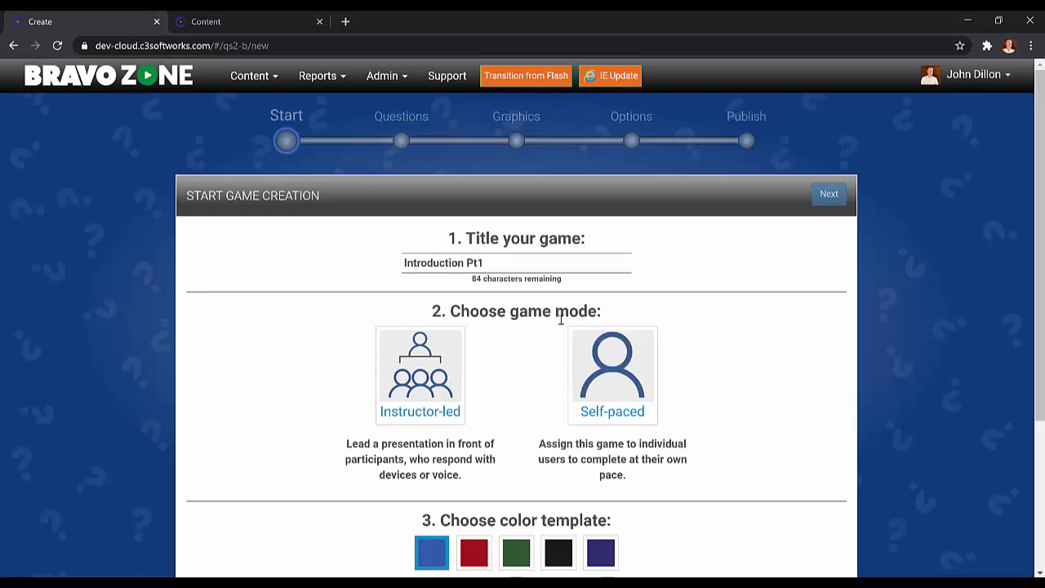
{"action": "left_click", "coordinate": [421, 375]}
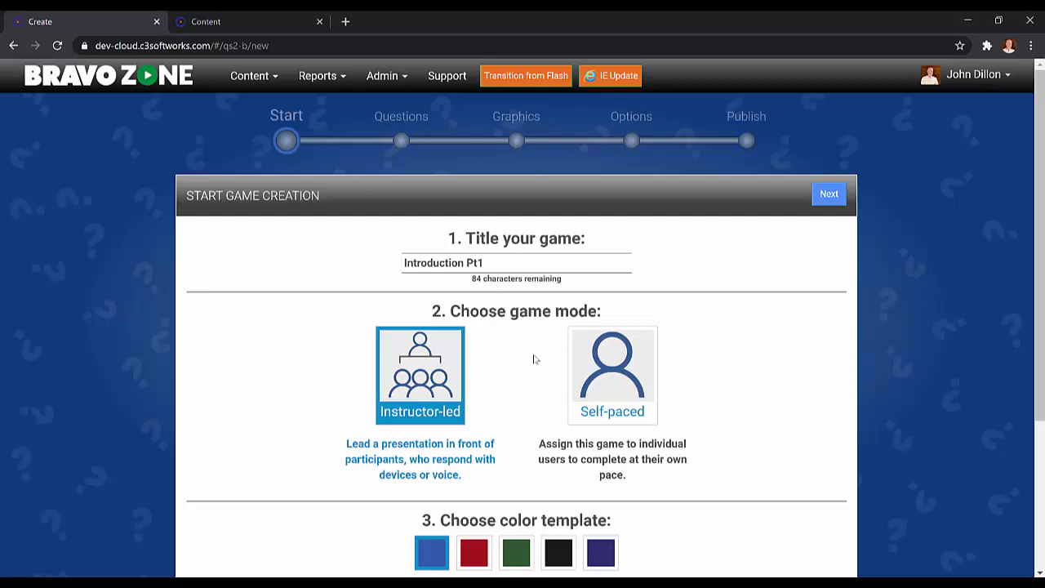
Choose the purple color template for the game and continue to the Questions stage.
{"action": "scroll", "coordinate": [236, 339], "scroll_direction": "down", "scroll_amount": 3}
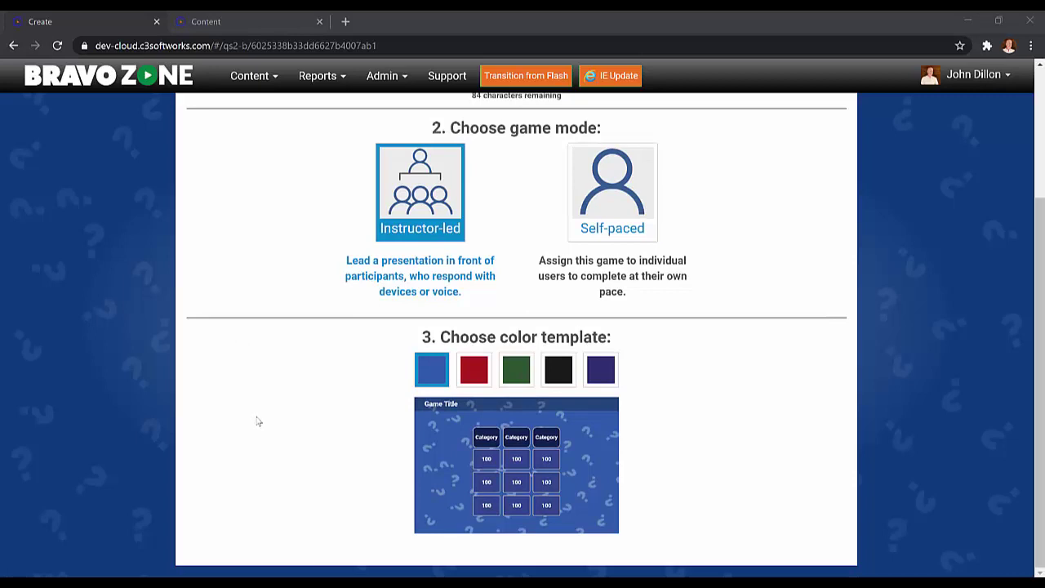
{"action": "left_click", "coordinate": [616, 370]}
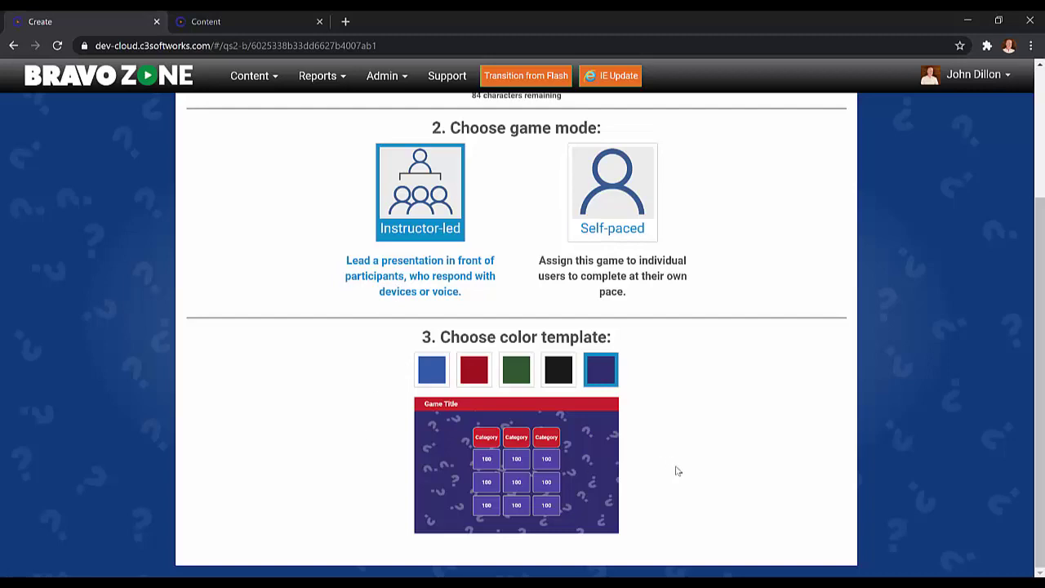
{"action": "scroll", "coordinate": [676, 471], "scroll_direction": "up", "scroll_amount": 3}
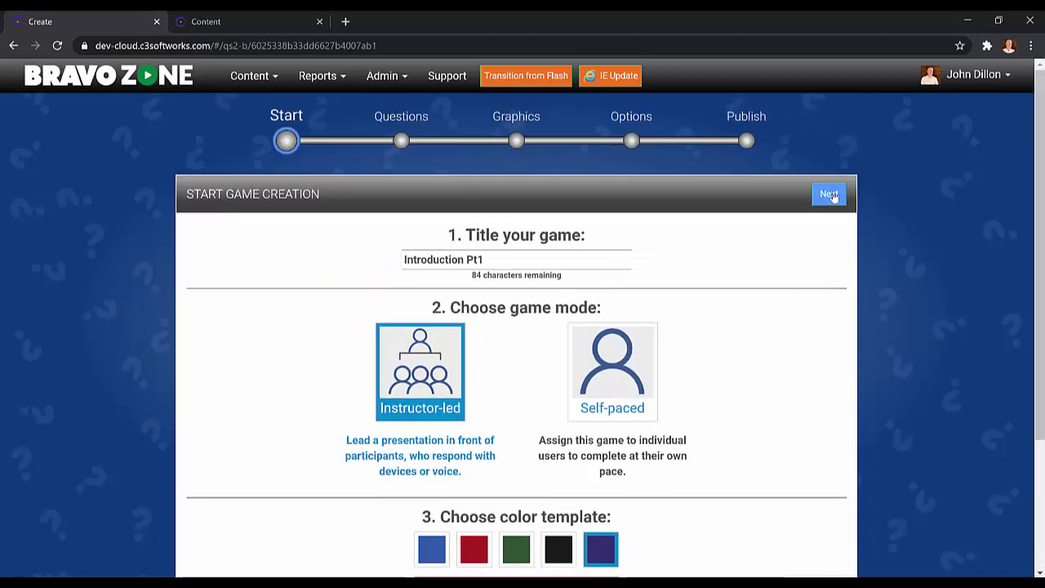
{"action": "left_click", "coordinate": [830, 195]}
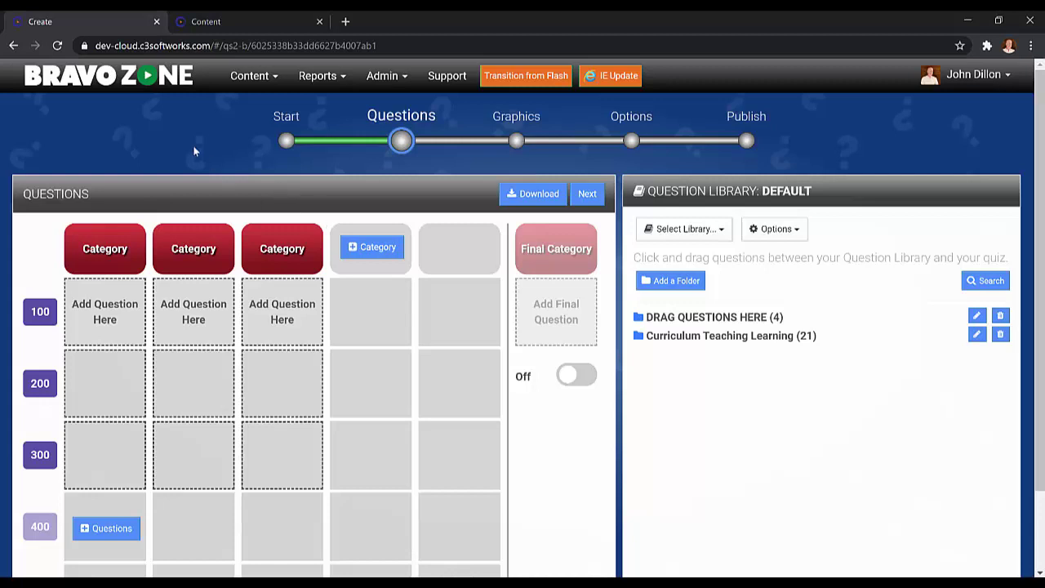
In the other open game, fill the empty 300-point Surprise question with "Spoil piles and/or equipment must be kept at least ___ feet back from the edge of the excavation.".
{"action": "key", "text": "ctrl+Tab"}
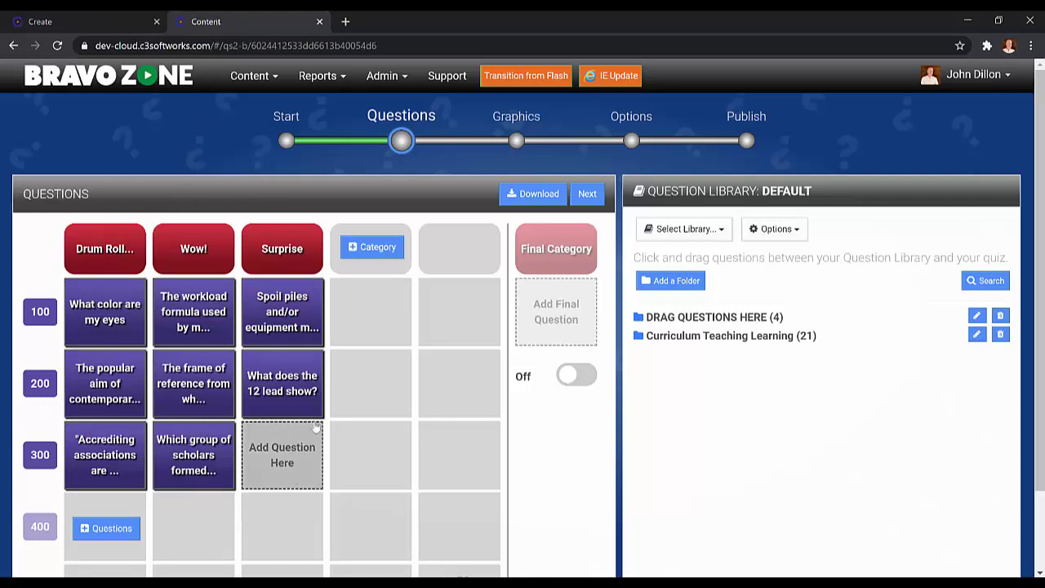
{"action": "left_click", "coordinate": [282, 463]}
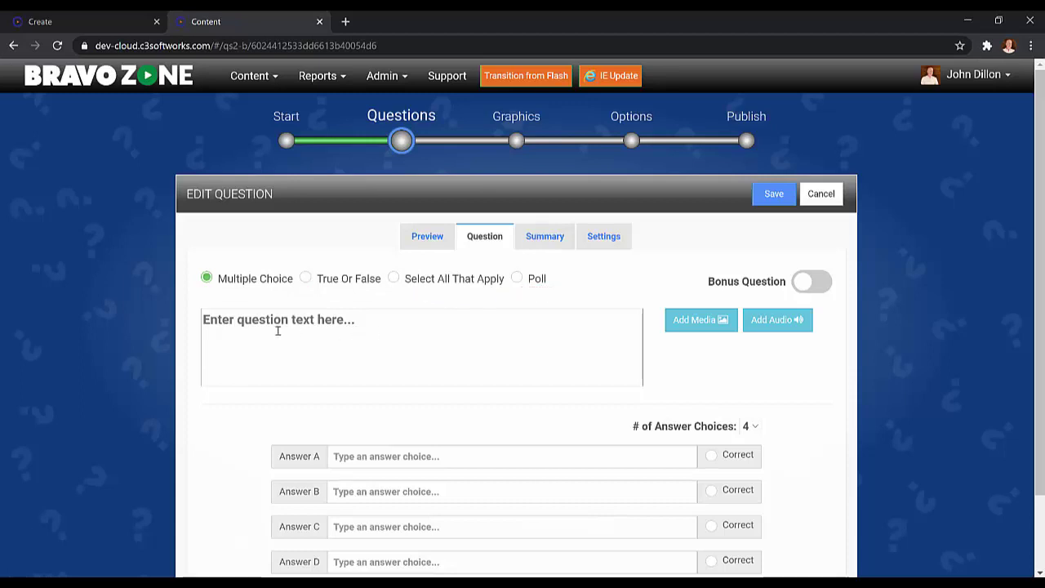
{"action": "scroll", "coordinate": [645, 416], "scroll_direction": "down", "scroll_amount": 1}
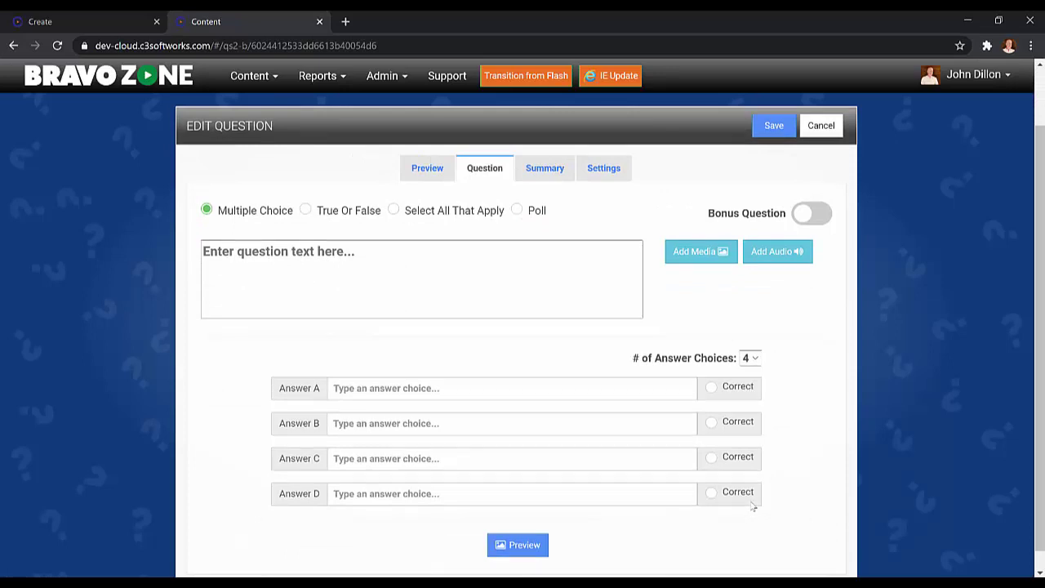
{"action": "type", "text": "Spoil piles and/or equipment must be kept at least ___ feet back from the edge of the excavation."}
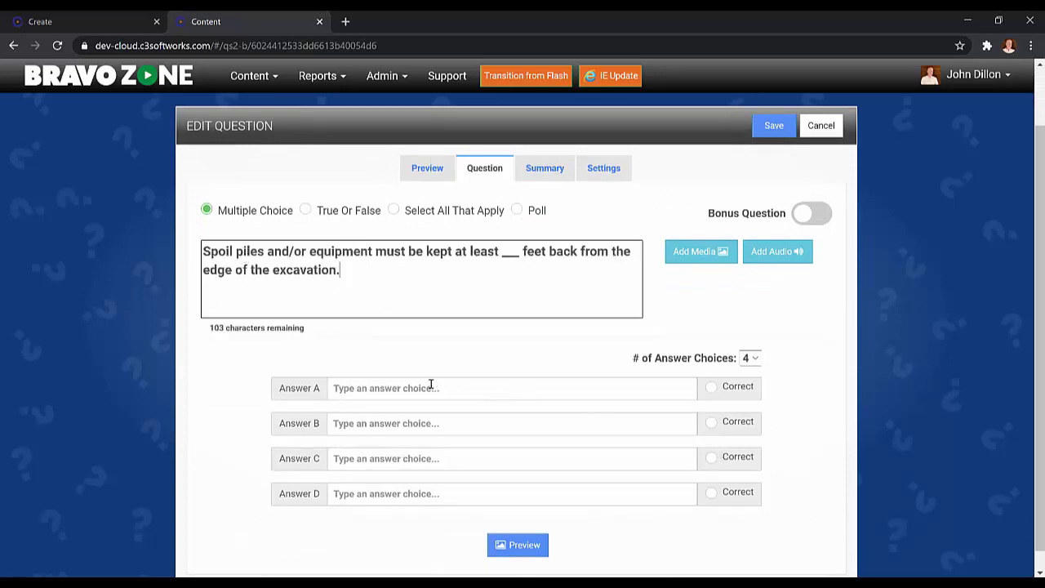
Enter the answer choices 20, 14, 4 and 2 for A to D, and mark answer D as correct.
{"action": "left_click", "coordinate": [386, 495]}
{"action": "type", "text": "2"}
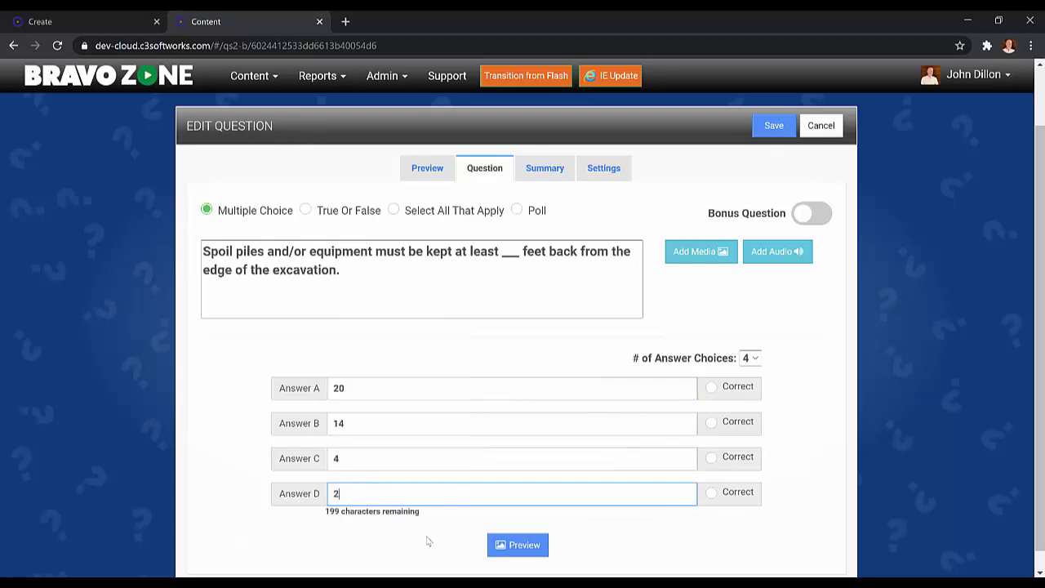
{"action": "left_click", "coordinate": [599, 519]}
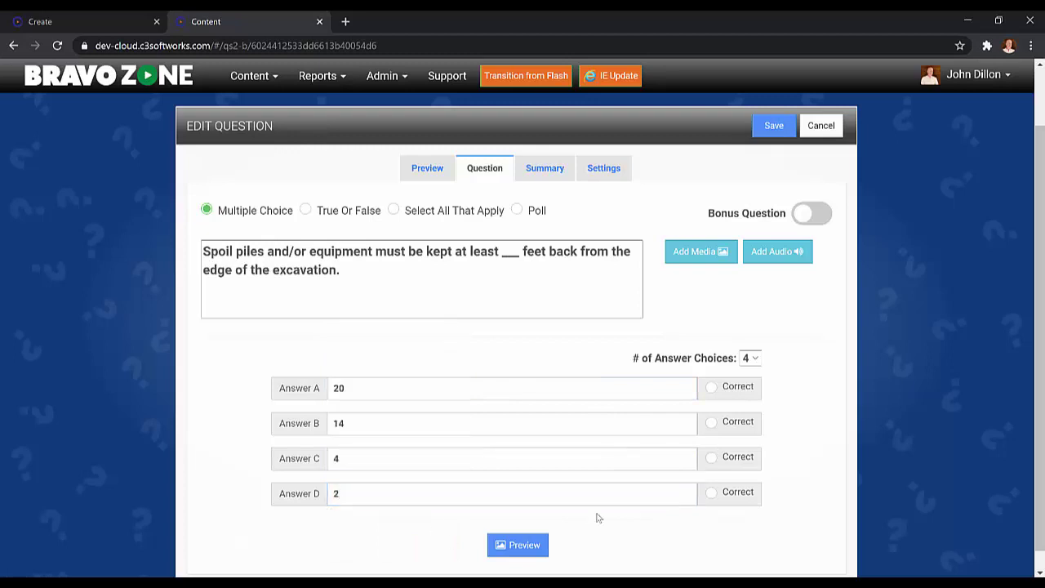
{"action": "left_click", "coordinate": [712, 495]}
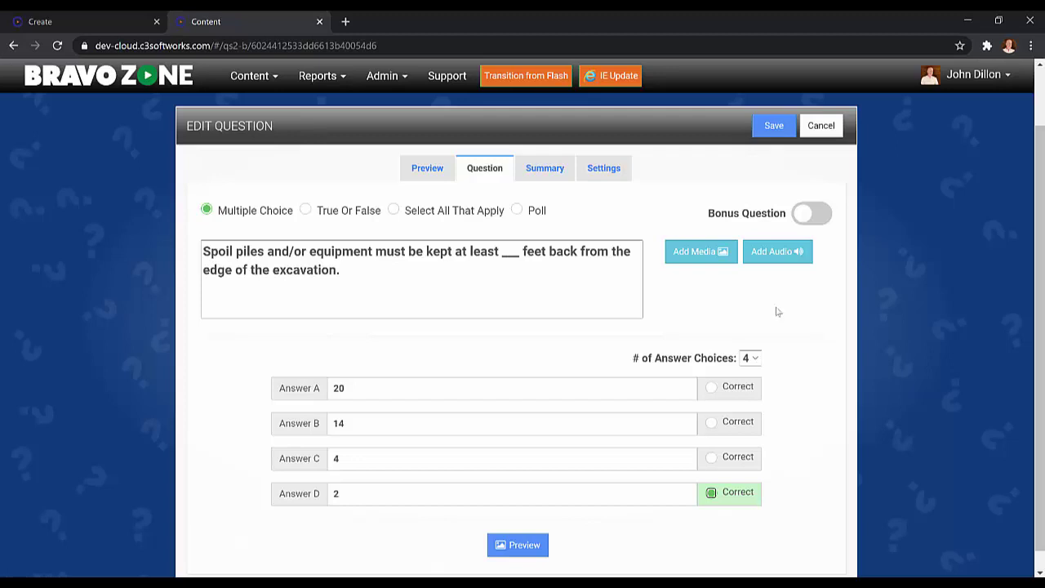
Look over the question's Preview and Summary pages and their media options.
{"action": "left_click", "coordinate": [422, 171]}
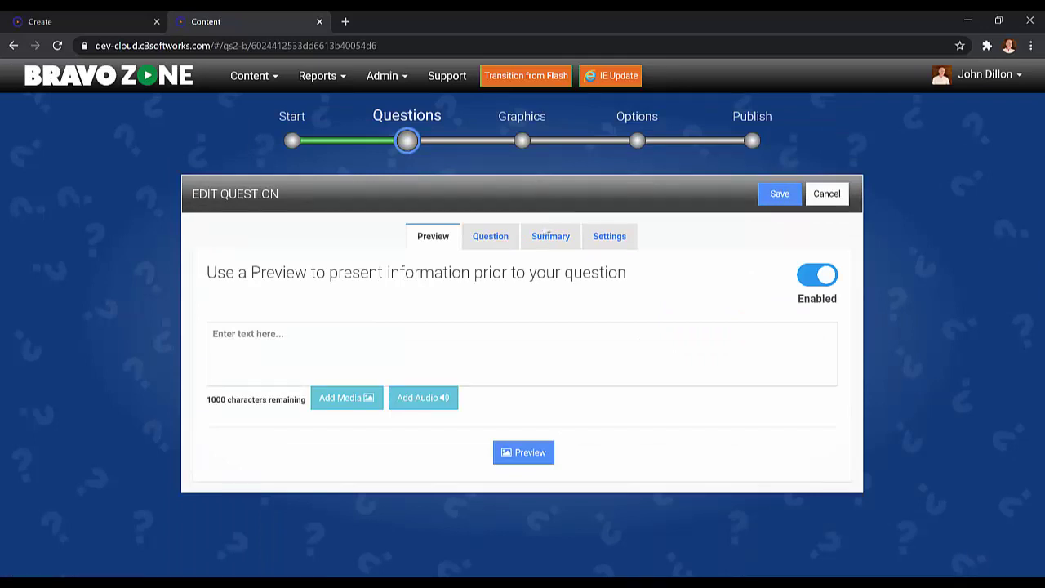
{"action": "left_click", "coordinate": [545, 237]}
{"action": "left_click", "coordinate": [449, 242]}
{"action": "left_click", "coordinate": [342, 407]}
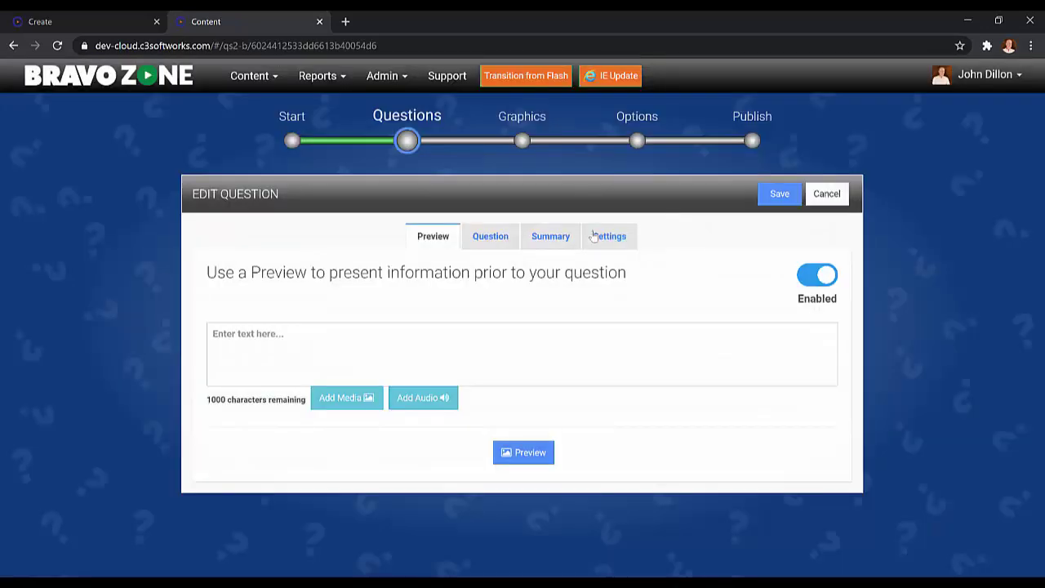
Upload the Spoil Pile Safety image as the media for the question's Summary.
{"action": "left_click", "coordinate": [553, 239]}
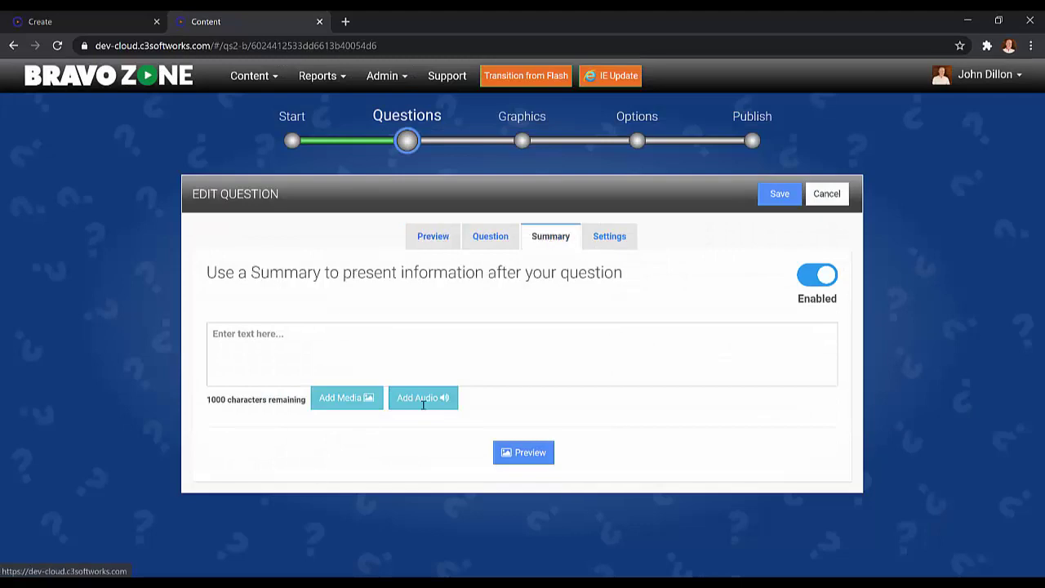
{"action": "left_click", "coordinate": [352, 400]}
{"action": "left_click", "coordinate": [369, 224]}
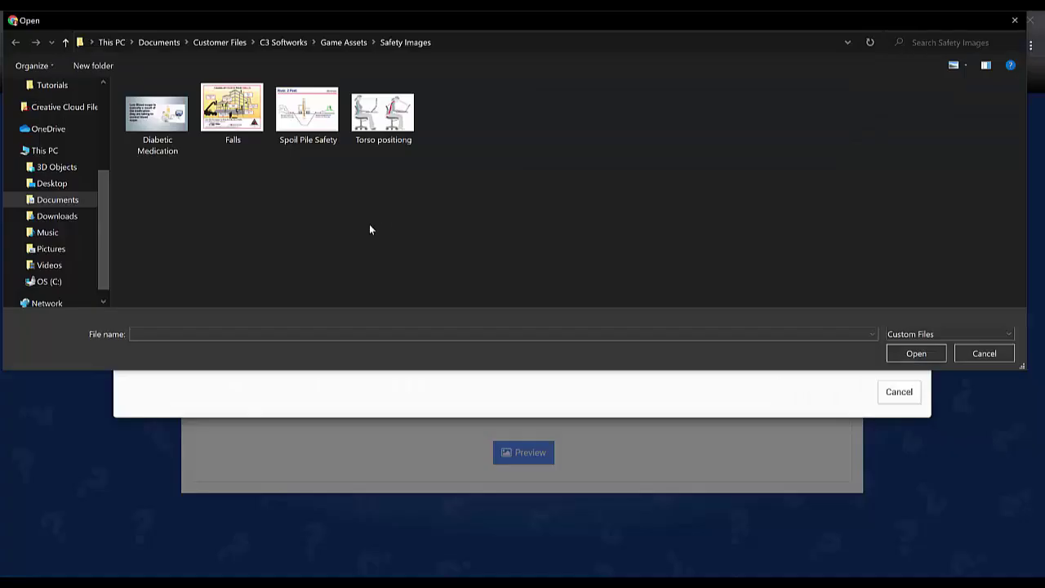
{"action": "left_click", "coordinate": [307, 113]}
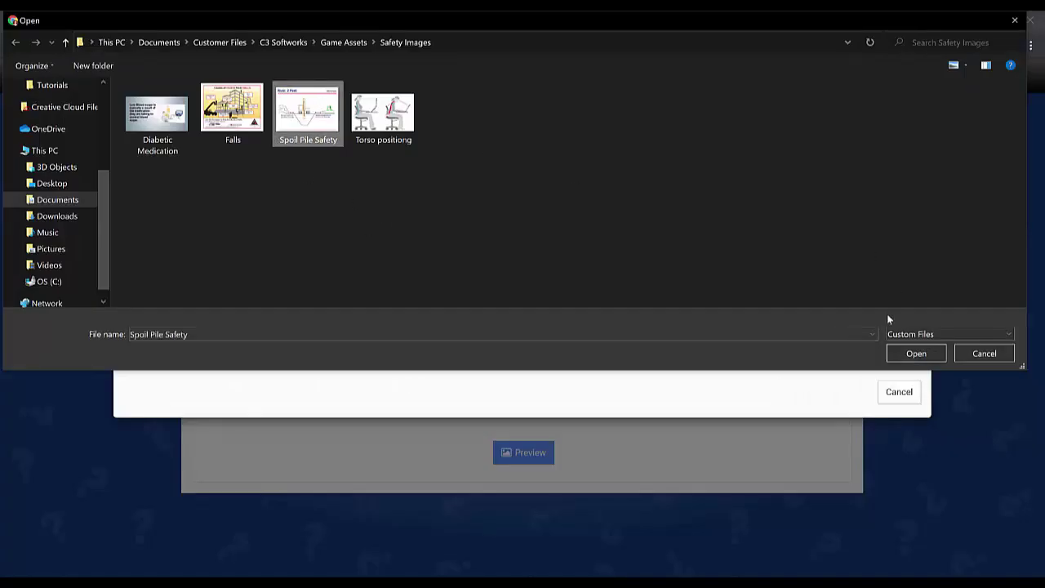
{"action": "left_click", "coordinate": [915, 353]}
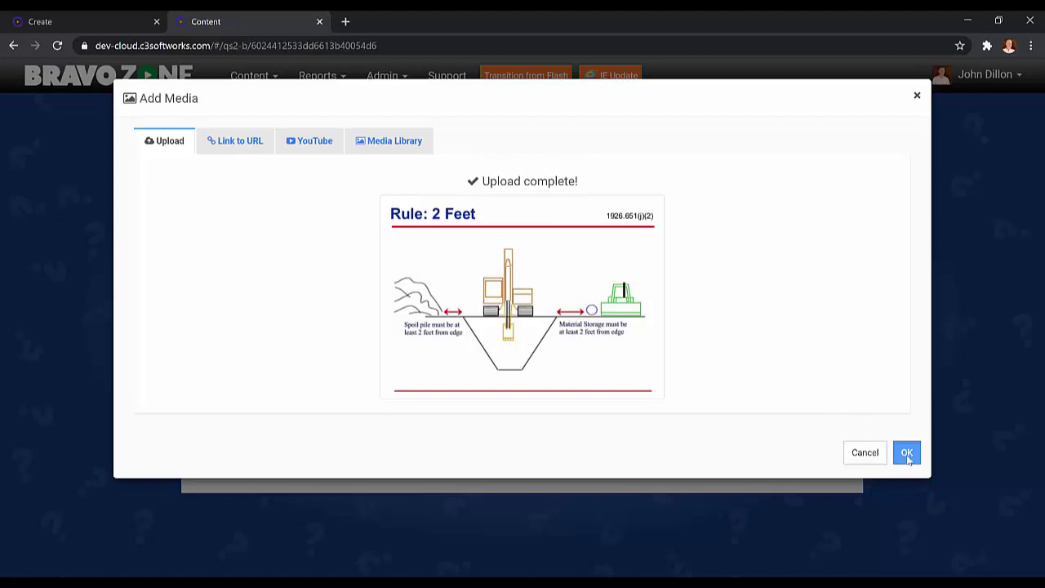
{"action": "left_click", "coordinate": [907, 453]}
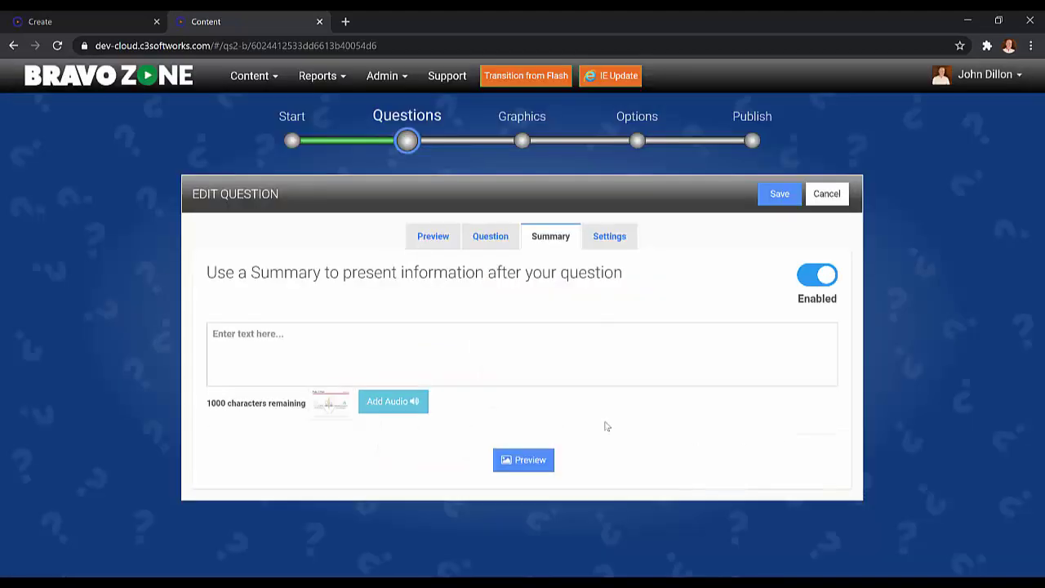
Preview the Summary page with its image and close the preview.
{"action": "left_click", "coordinate": [530, 461]}
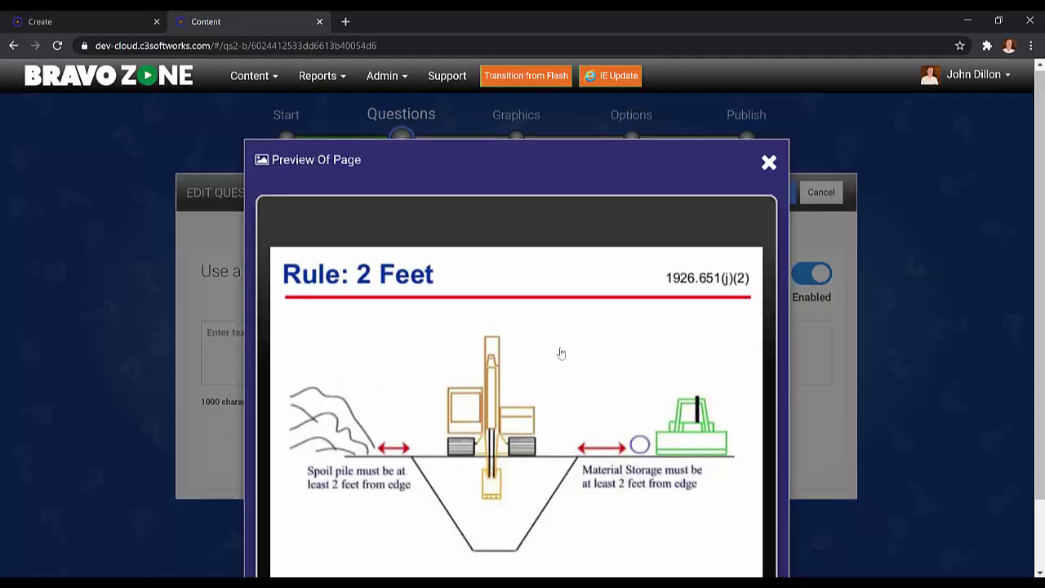
{"action": "scroll", "coordinate": [561, 353], "scroll_direction": "down", "scroll_amount": 1}
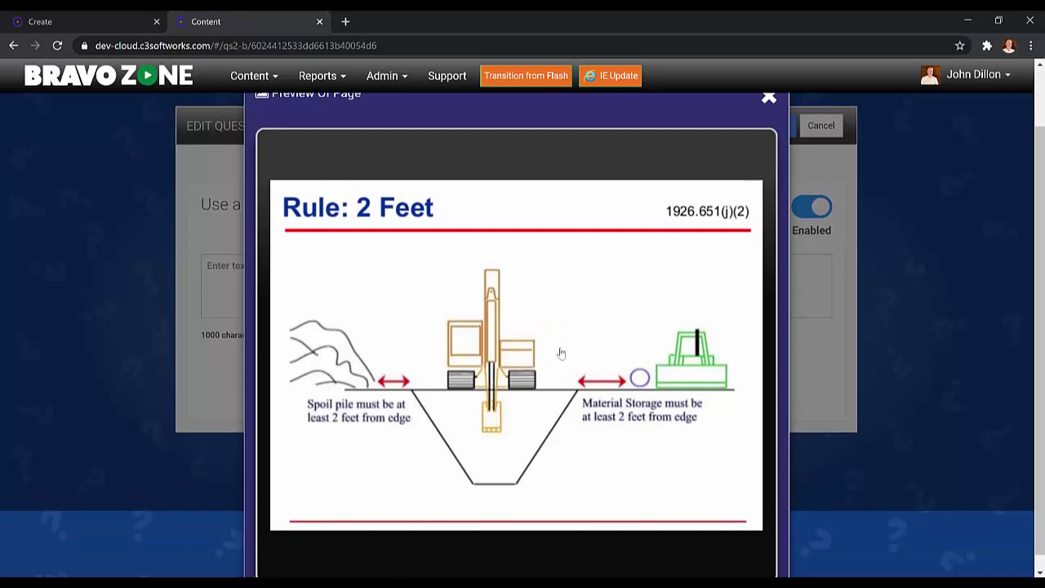
{"action": "left_click", "coordinate": [768, 98]}
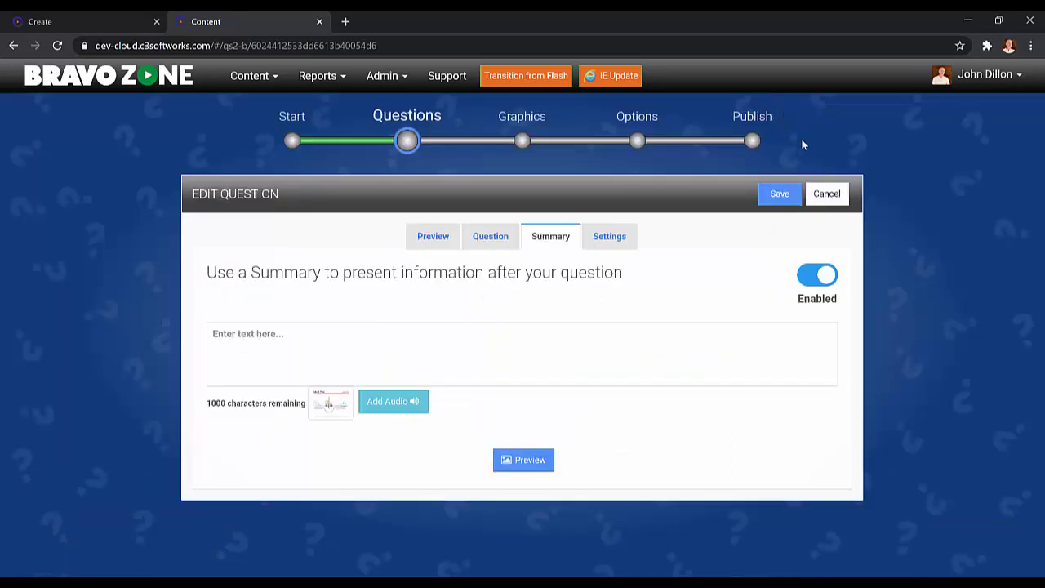
Switch the question's Timer setting on and back off, and save the question.
{"action": "left_click", "coordinate": [624, 240]}
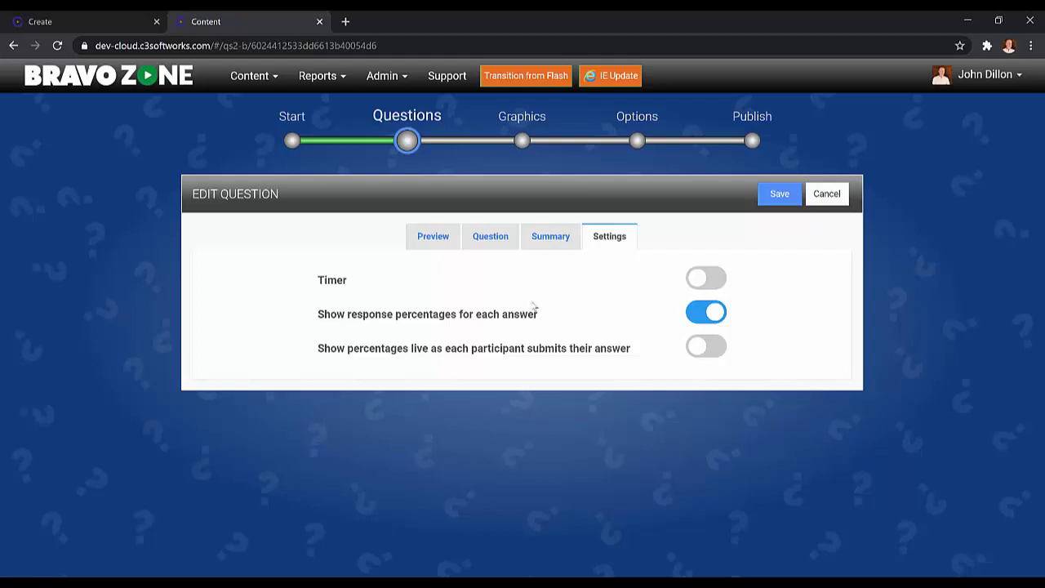
{"action": "left_click", "coordinate": [694, 282]}
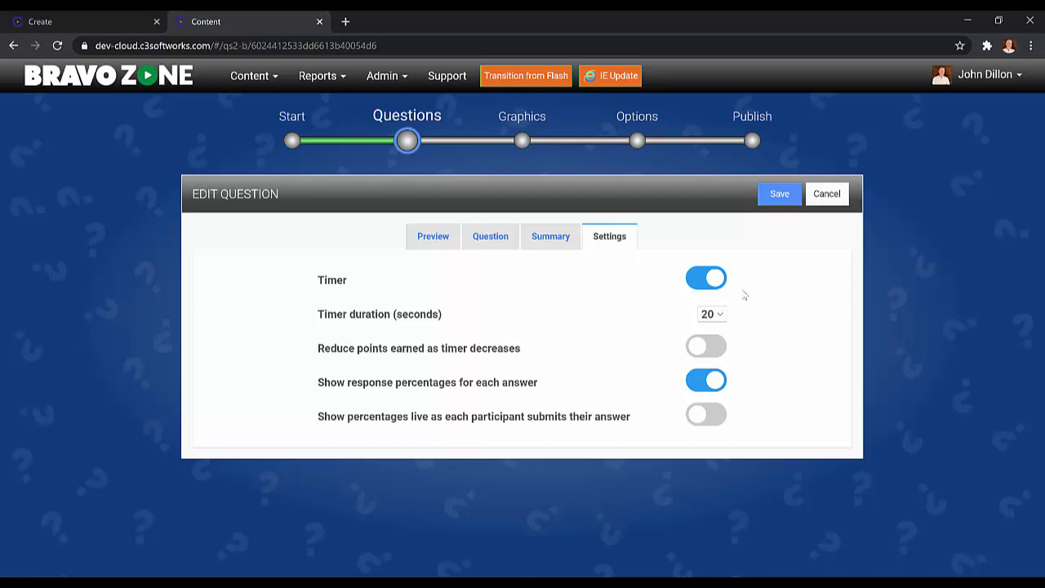
{"action": "left_click", "coordinate": [711, 280]}
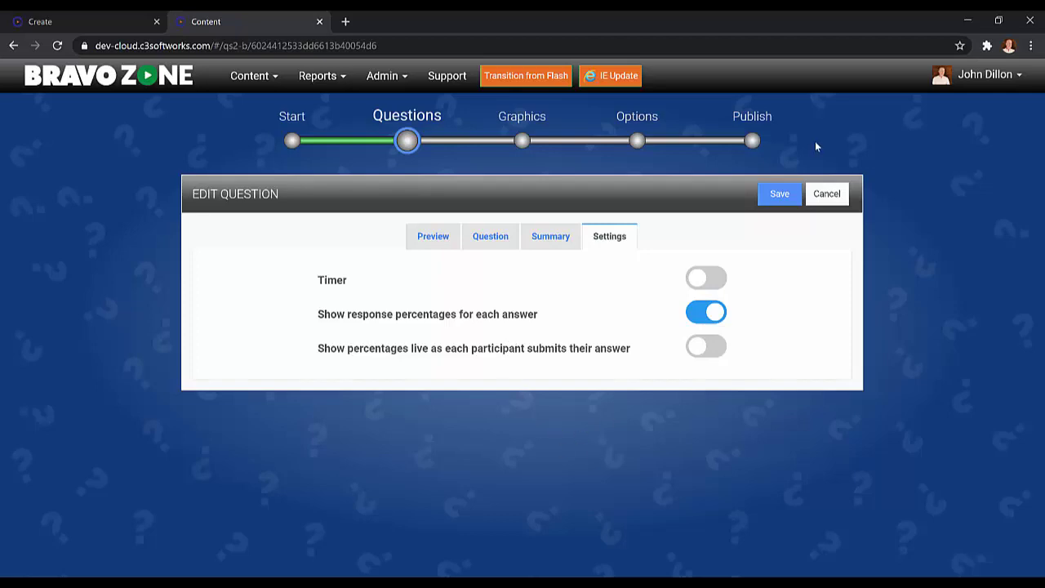
{"action": "left_click", "coordinate": [777, 194]}
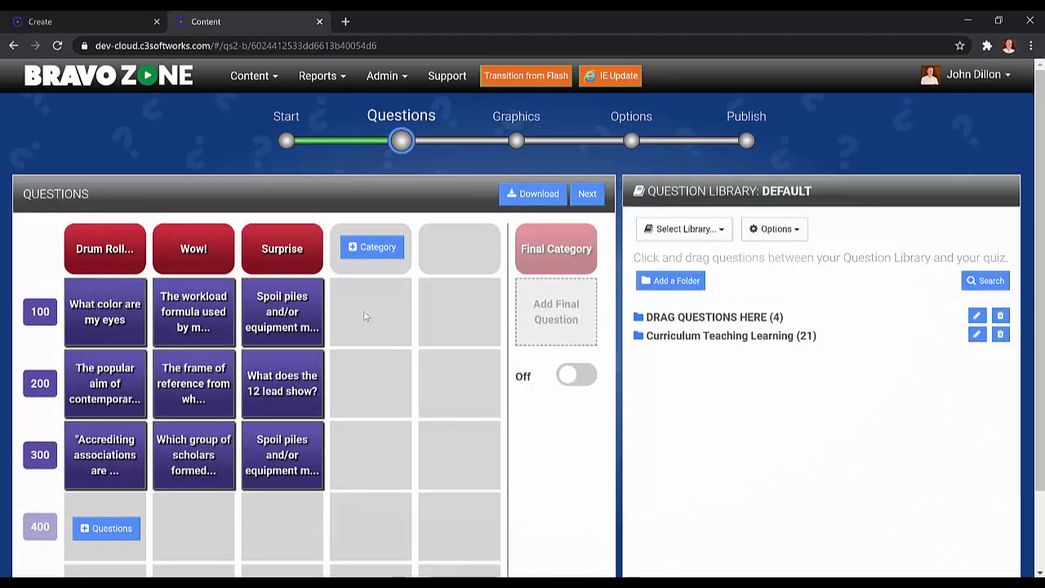
Review the "What does the 12 lead show?" question, examining its Preview text and image, the question page and the Summary.
{"action": "left_click", "coordinate": [281, 390]}
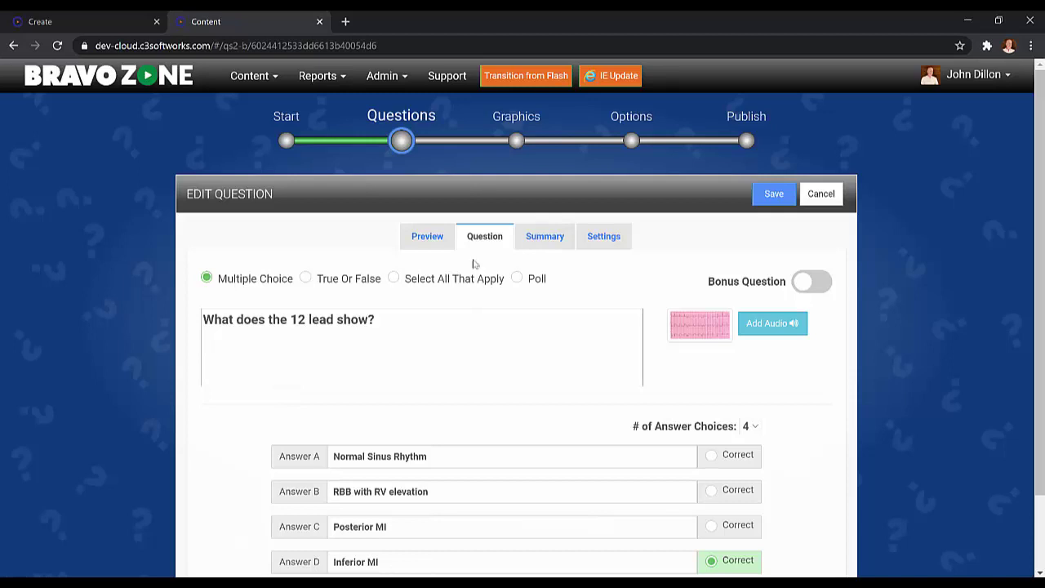
{"action": "left_click", "coordinate": [427, 236]}
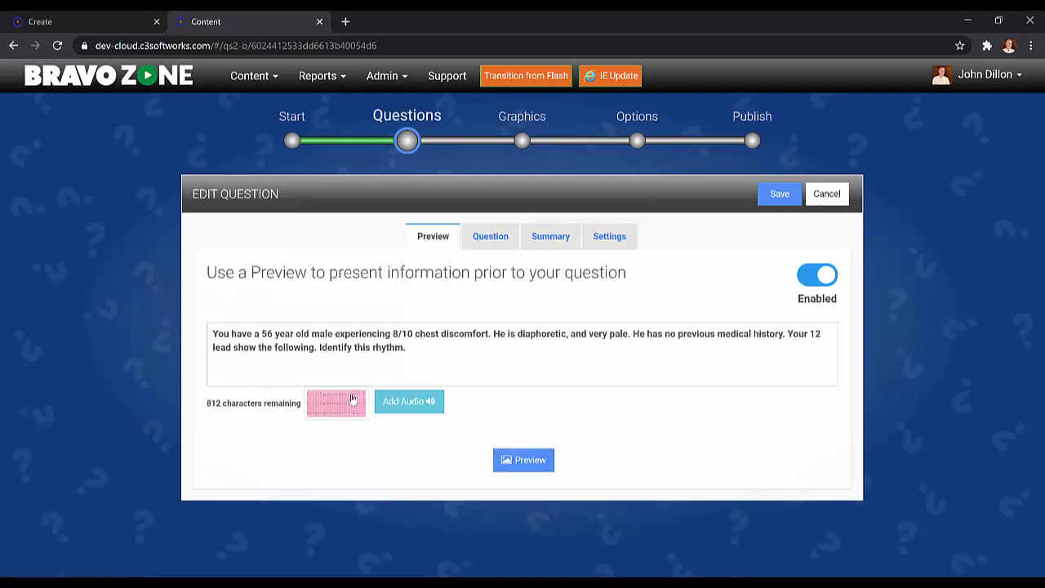
{"action": "left_click", "coordinate": [529, 467]}
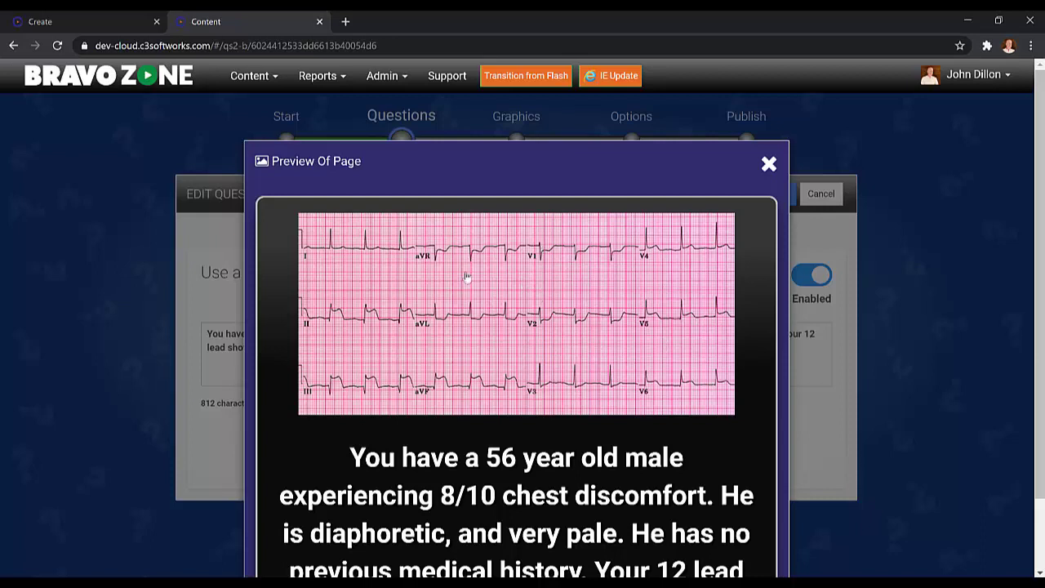
{"action": "scroll", "coordinate": [574, 288], "scroll_direction": "down", "scroll_amount": 1}
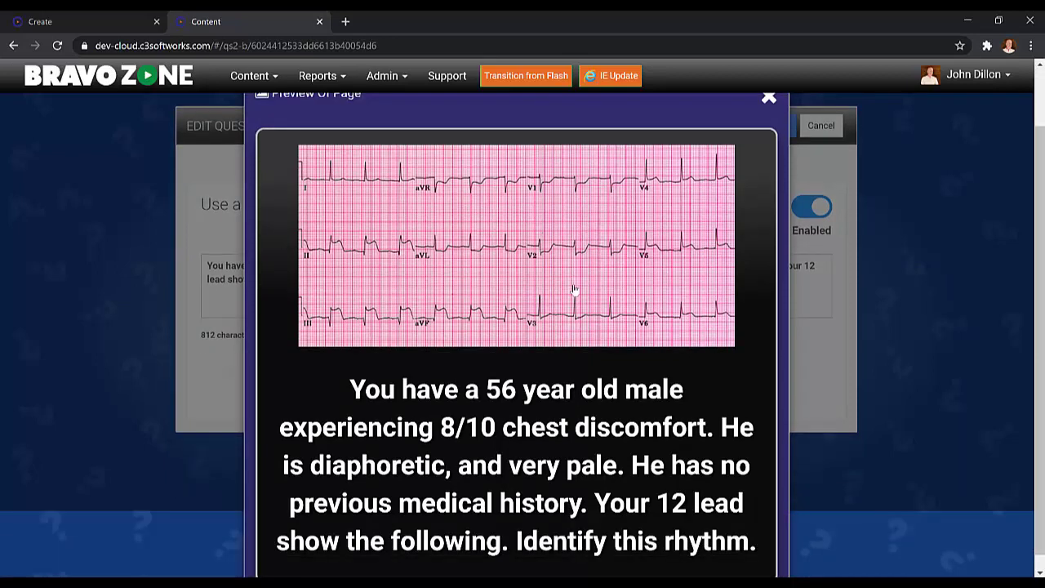
{"action": "scroll", "coordinate": [572, 290], "scroll_direction": "up", "scroll_amount": 1}
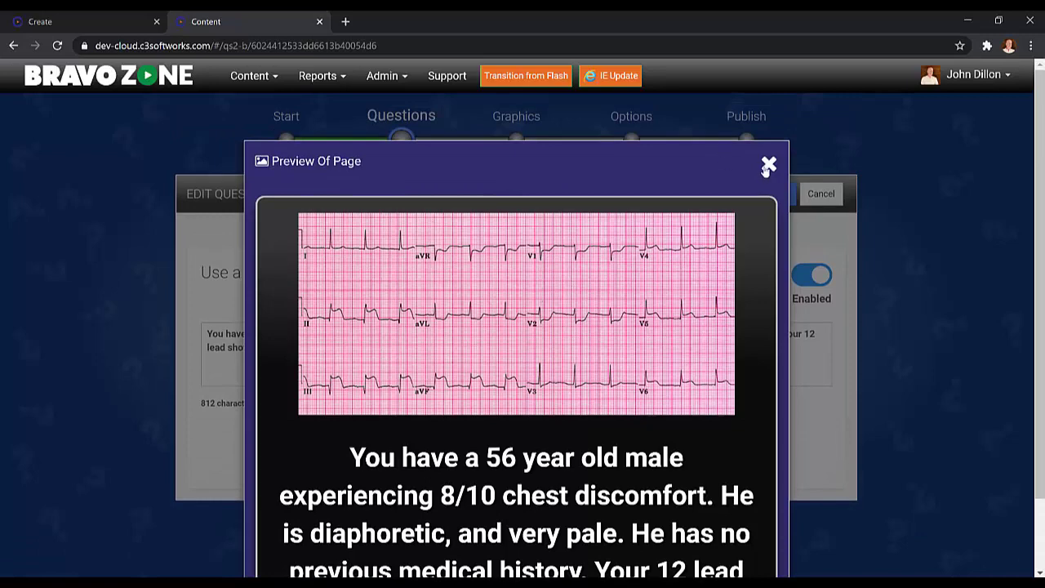
{"action": "left_click", "coordinate": [768, 166]}
{"action": "left_click", "coordinate": [494, 239]}
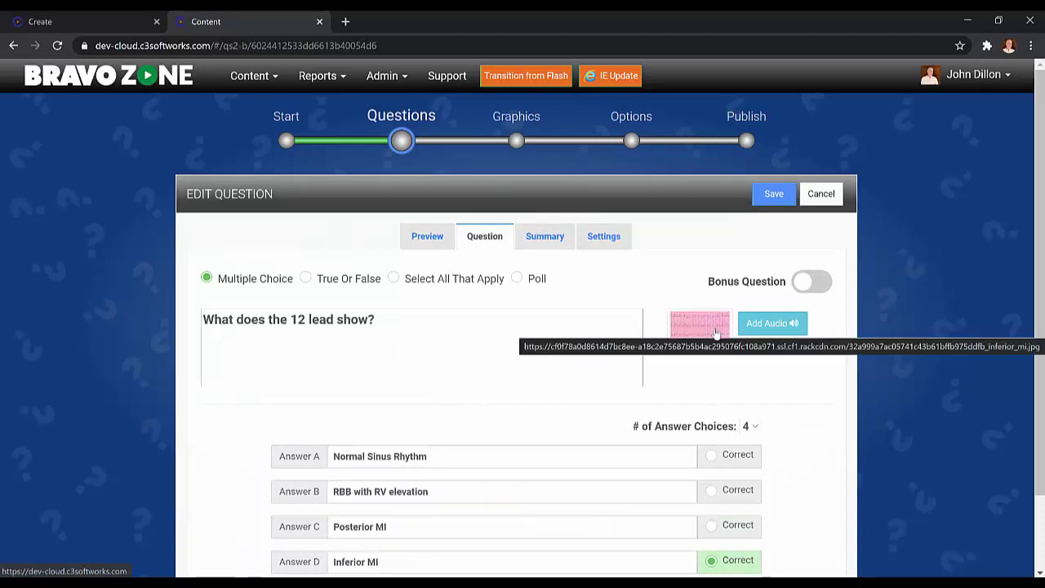
{"action": "left_click", "coordinate": [545, 236]}
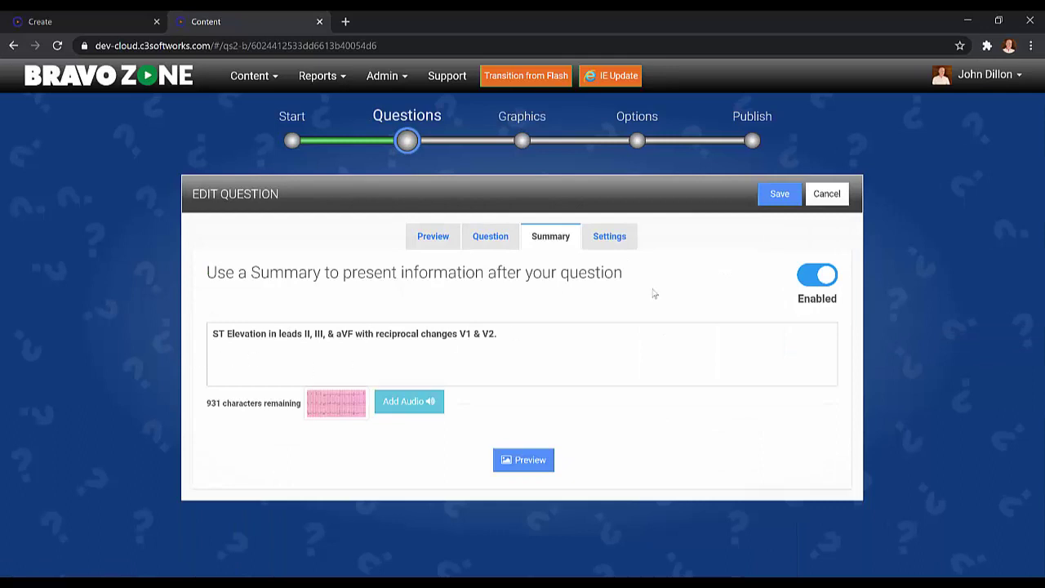